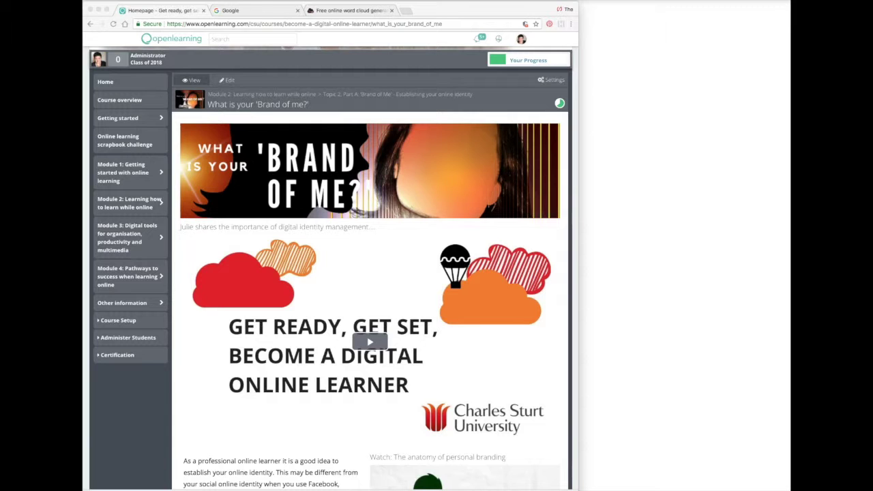
- Search Google for "word clouds" to find an online word cloud generator
{"action": "left_click", "coordinate": [342, 12]}
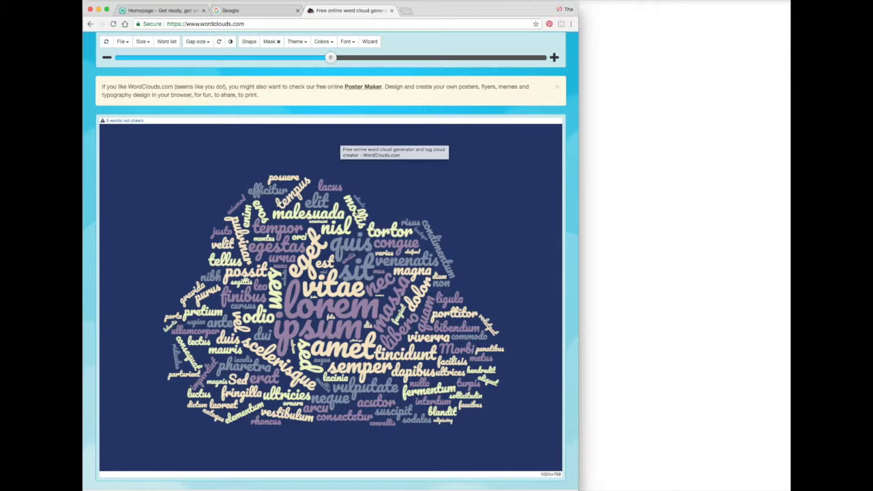
{"action": "left_click", "coordinate": [240, 12]}
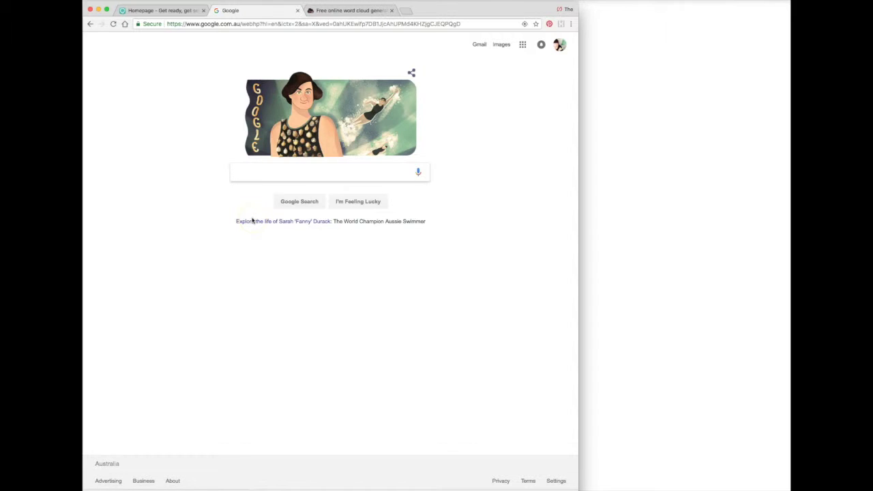
{"action": "type", "text": "word clou"}
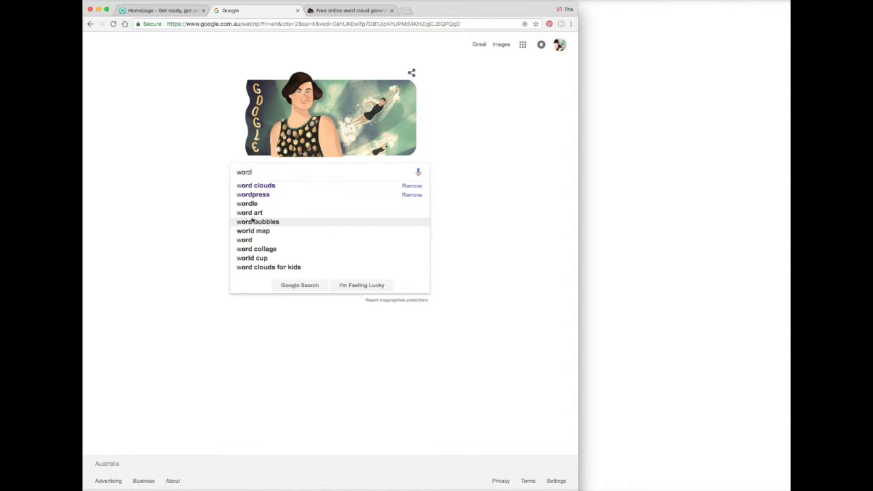
{"action": "left_click", "coordinate": [249, 186]}
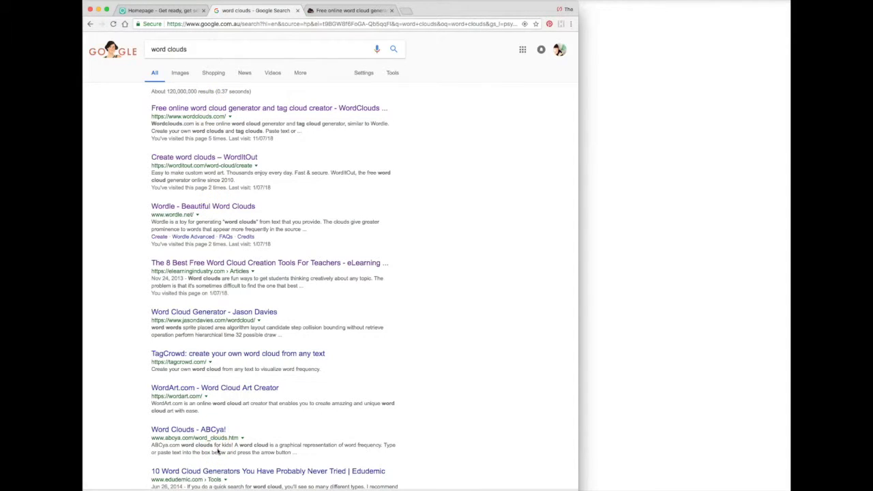
- Return to WordClouds.com and enter "Type directly" as the first line of the word cloud's source text
{"action": "left_click", "coordinate": [342, 12]}
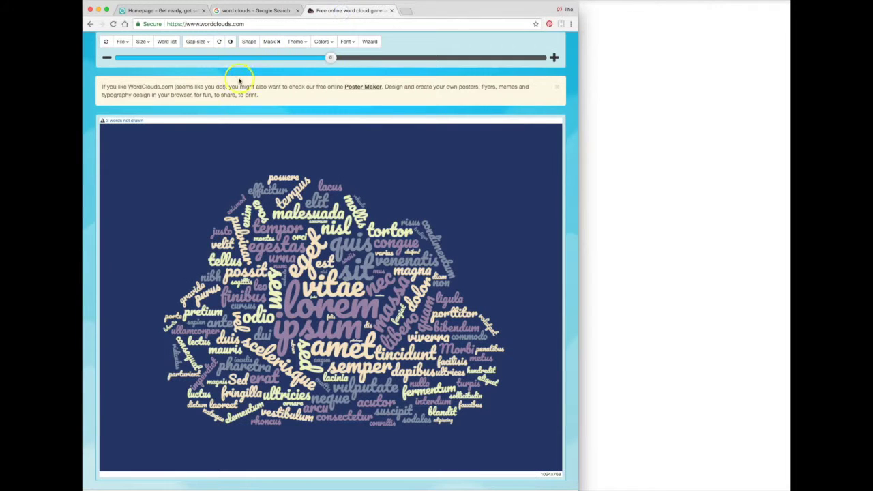
{"action": "left_click", "coordinate": [121, 41]}
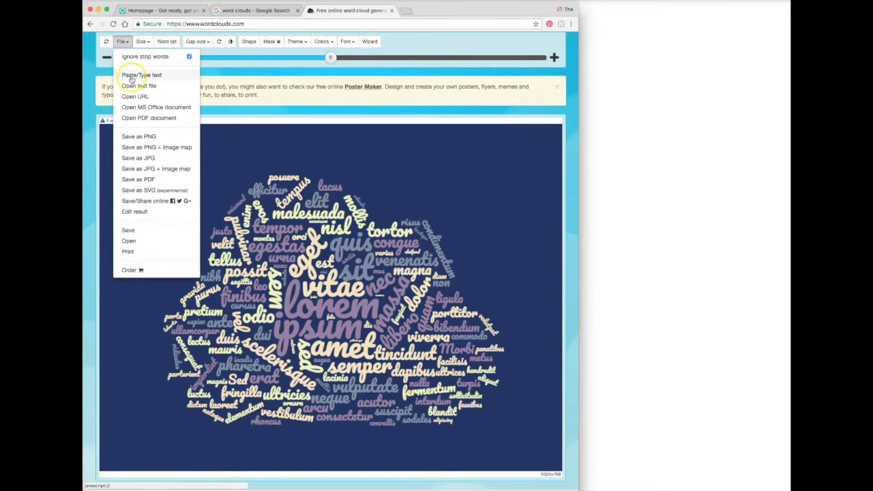
{"action": "left_click", "coordinate": [130, 77]}
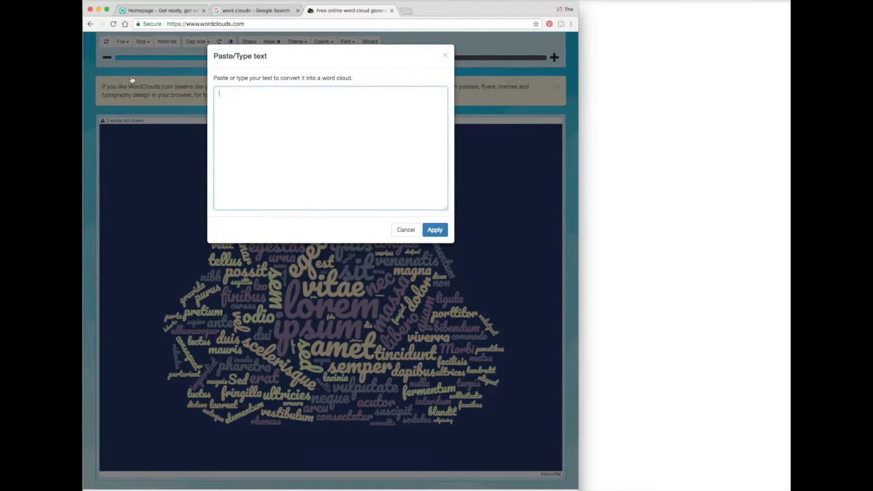
{"action": "type", "text": "Type directly"}
- Add the word list from the Word document, "Design" through "Designer", below the typed line and generate the word cloud from it
{"action": "left_click_drag", "start_coordinate": [699, 490], "coordinate": [598, 122]}
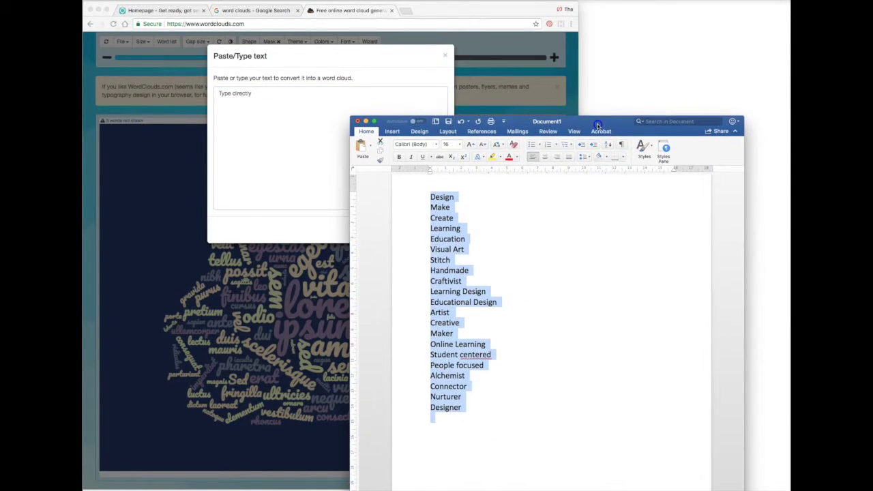
{"action": "left_click", "coordinate": [422, 193]}
{"action": "left_click_drag", "start_coordinate": [425, 189], "coordinate": [291, 156]}
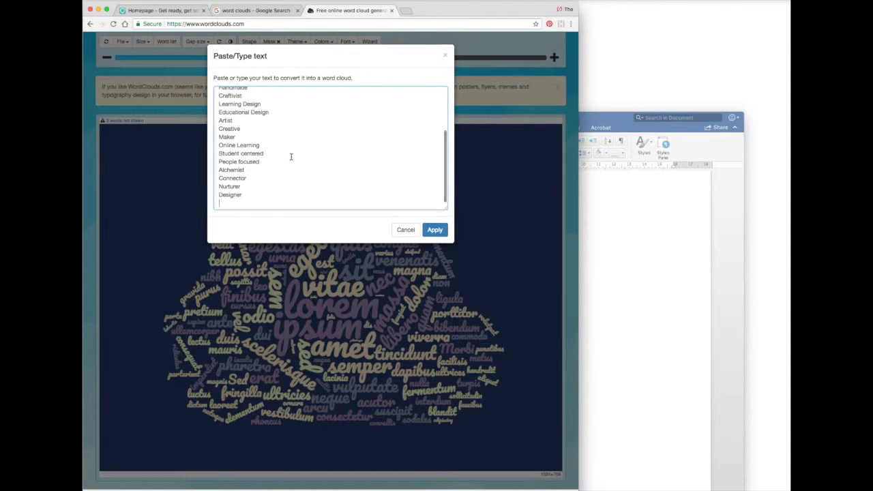
{"action": "left_click", "coordinate": [318, 143]}
{"action": "scroll", "coordinate": [320, 145], "scroll_direction": "up", "scroll_amount": 5}
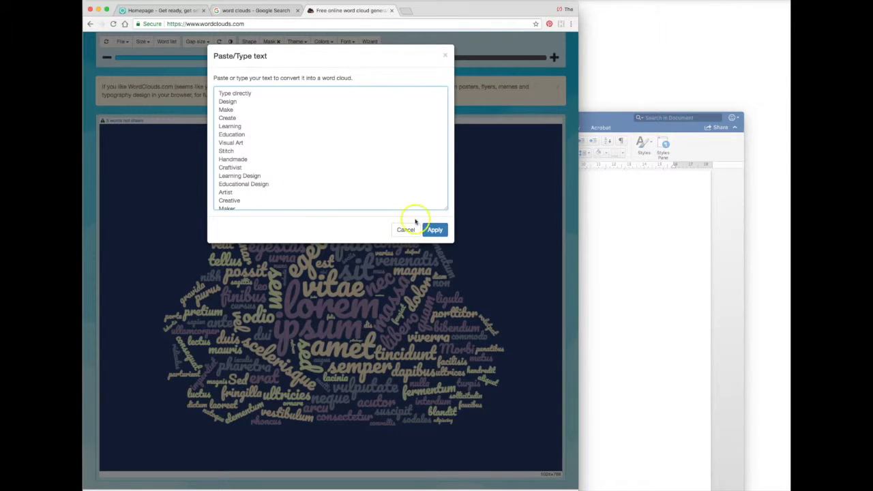
{"action": "left_click", "coordinate": [435, 230]}
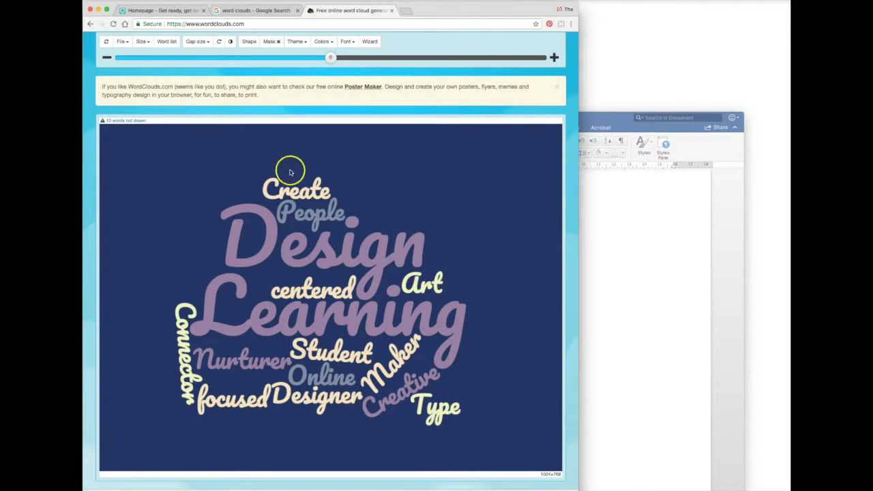
- Look through the letter and colourful shapes, and set the word cloud's shape to the black speech bubble
{"action": "left_click", "coordinate": [251, 44]}
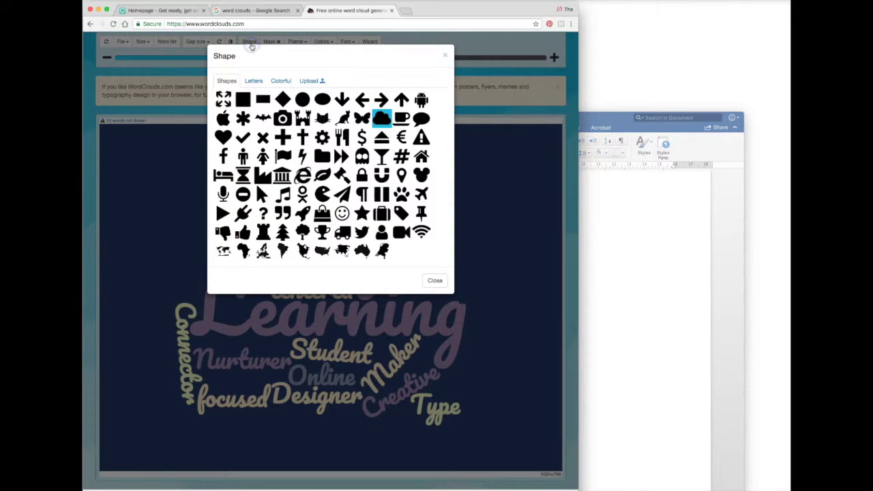
{"action": "left_click", "coordinate": [253, 81]}
{"action": "left_click", "coordinate": [279, 81]}
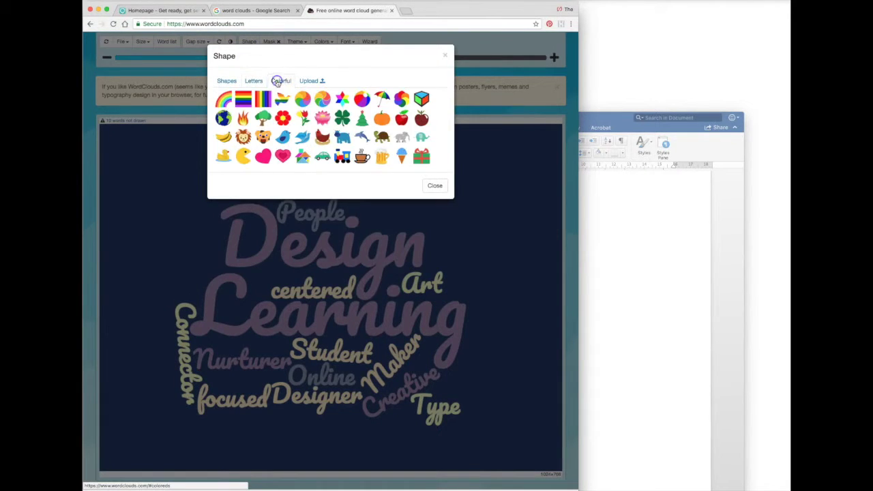
{"action": "left_click", "coordinate": [226, 81]}
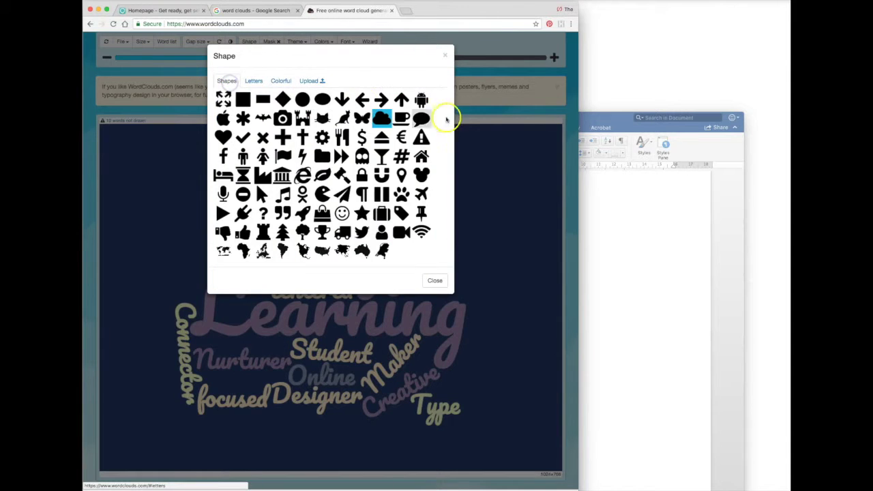
{"action": "left_click", "coordinate": [422, 120]}
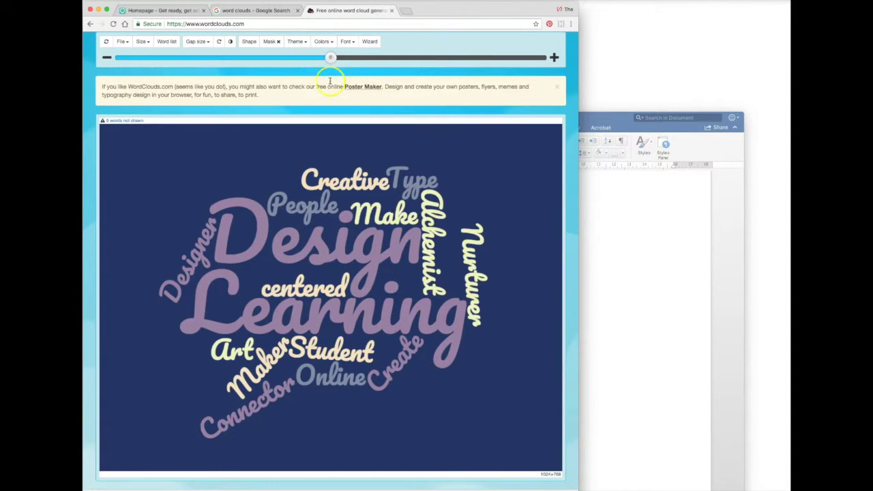
- Try the dark multicolour theme on the word cloud, and settle on the dark theme with orange, red, pink and magenta words
{"action": "left_click", "coordinate": [305, 42]}
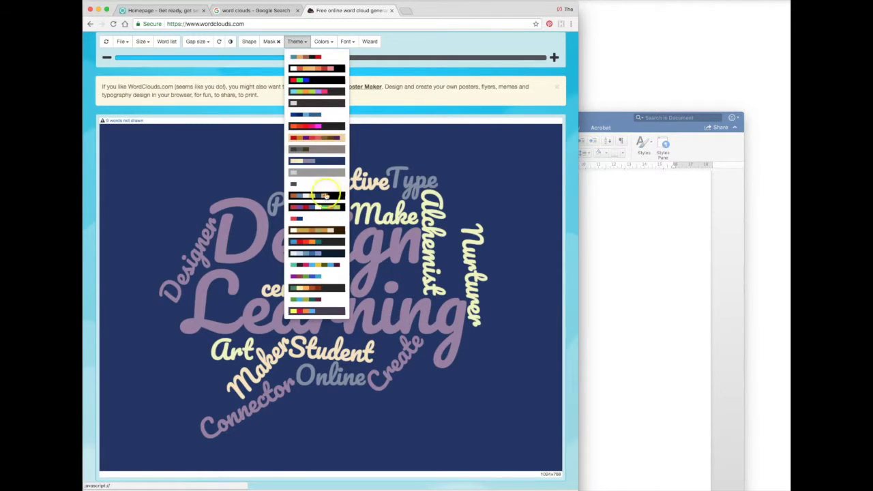
{"action": "left_click", "coordinate": [338, 80]}
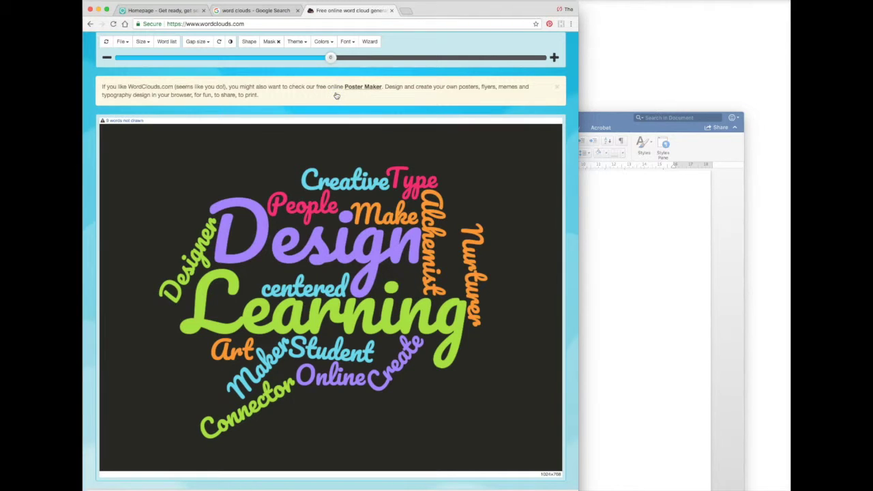
{"action": "left_click", "coordinate": [305, 41]}
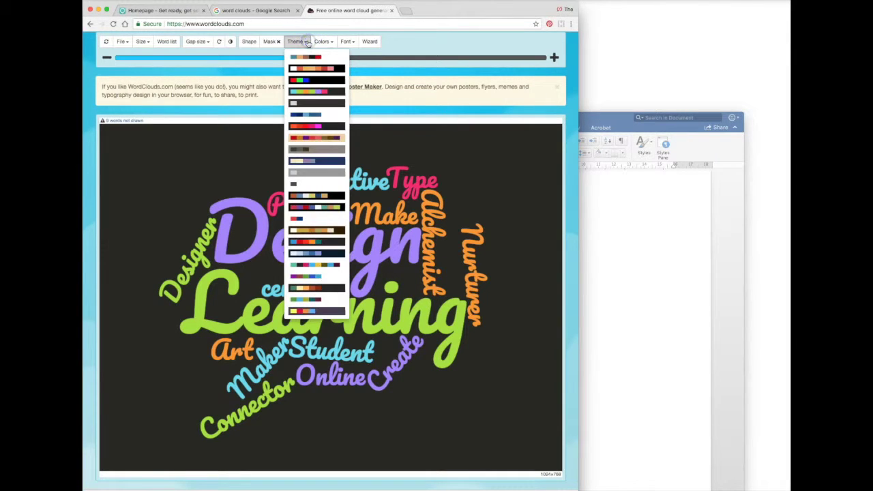
{"action": "left_click", "coordinate": [320, 127]}
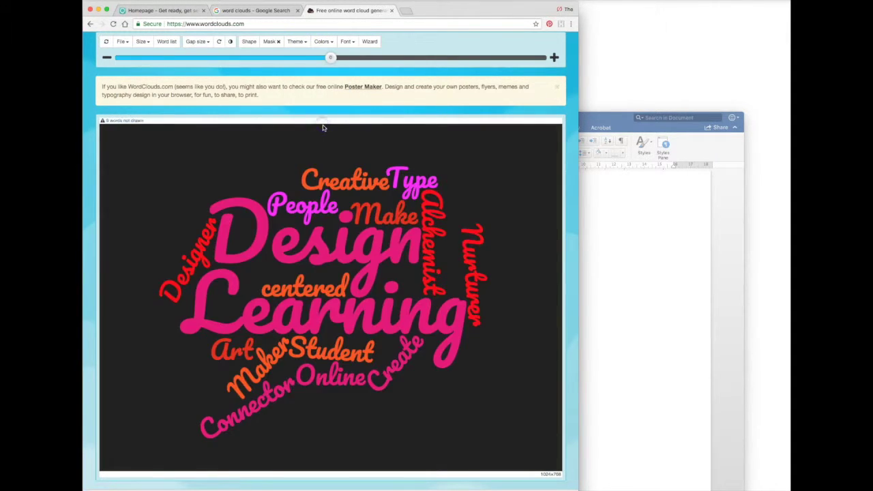
{"action": "left_click", "coordinate": [322, 41]}
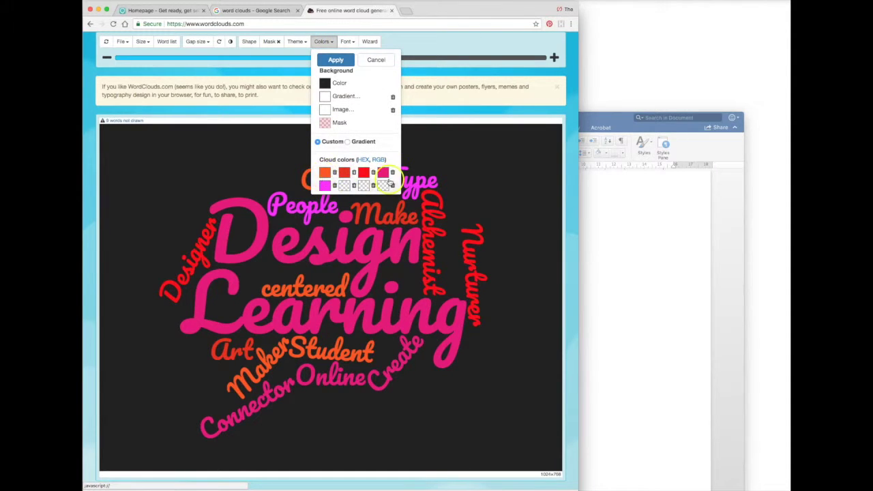
{"action": "left_click", "coordinate": [353, 246]}
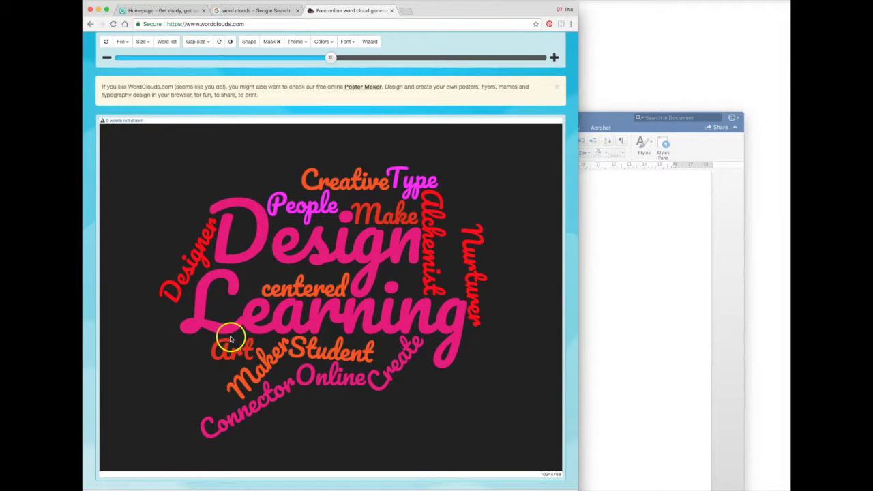
{"action": "left_click", "coordinate": [449, 280]}
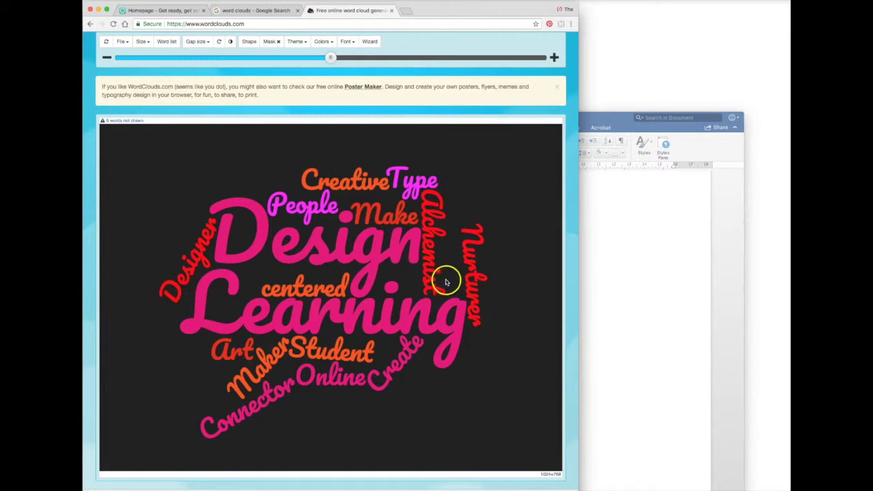
- Set the word cloud's image size to 640x480
{"action": "left_click", "coordinate": [124, 42]}
{"action": "left_click", "coordinate": [133, 136]}
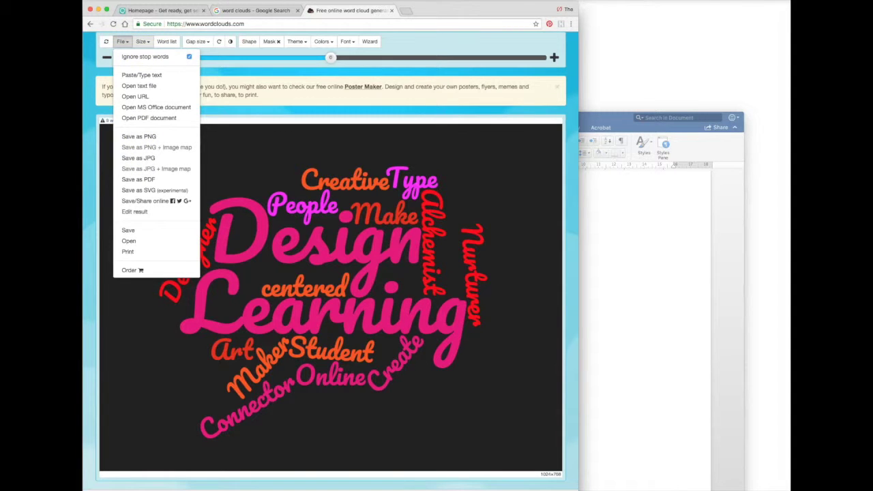
{"action": "left_click", "coordinate": [143, 42]}
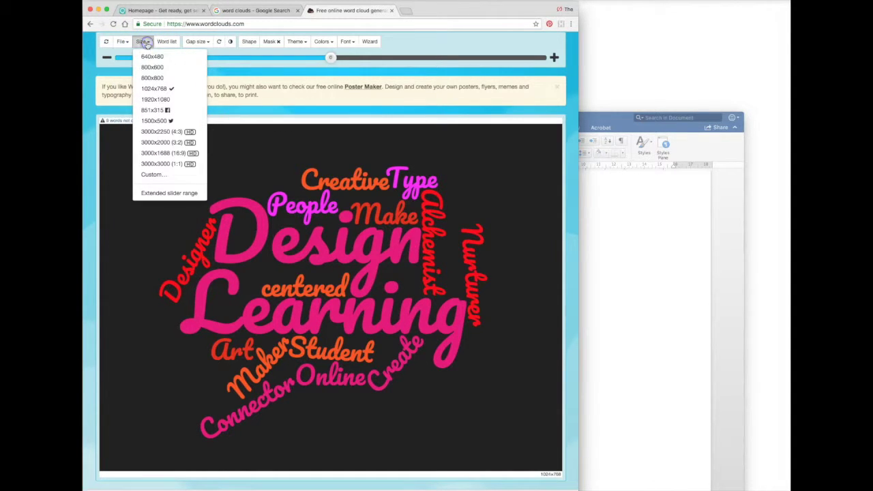
{"action": "left_click", "coordinate": [151, 79]}
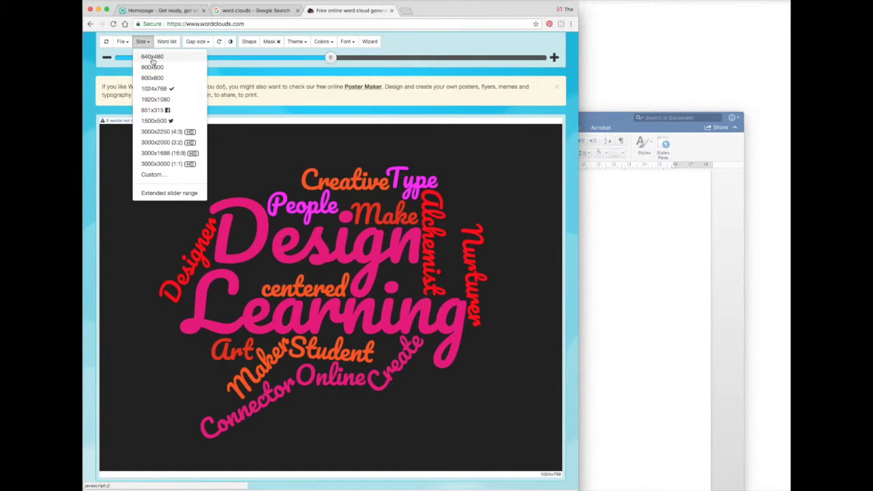
{"action": "left_click", "coordinate": [152, 59]}
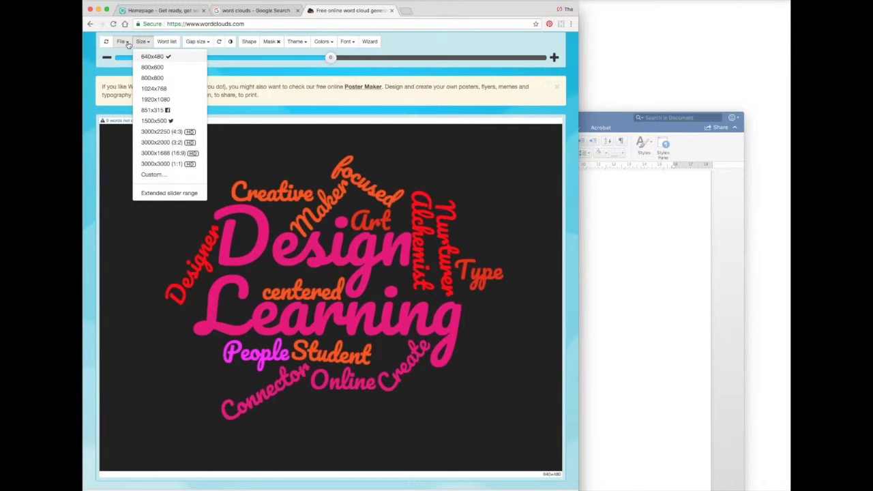
- Save the word cloud as a JPG named Brandofmewordcloud on the Desktop
{"action": "left_click", "coordinate": [128, 43]}
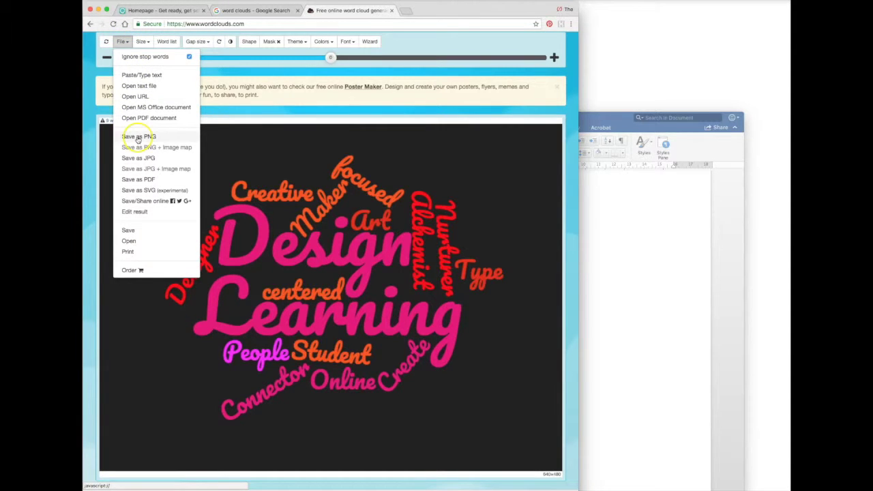
{"action": "left_click", "coordinate": [137, 158]}
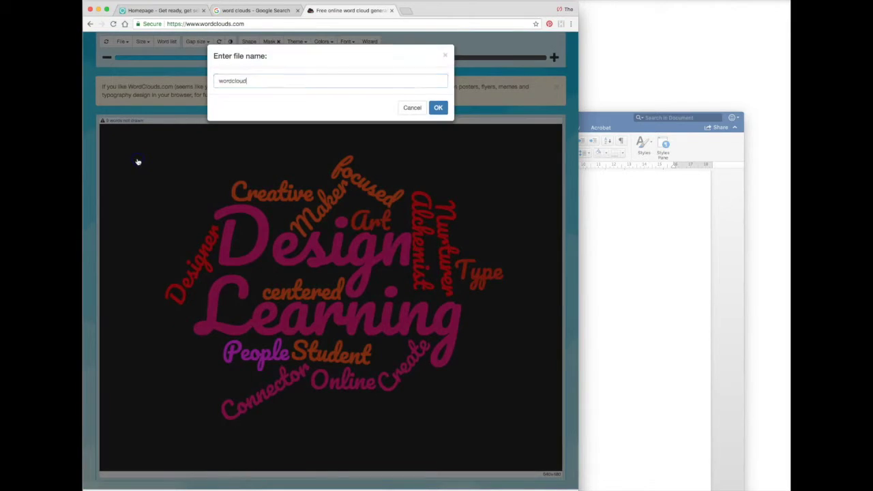
{"action": "left_click_drag", "start_coordinate": [261, 79], "coordinate": [180, 82]}
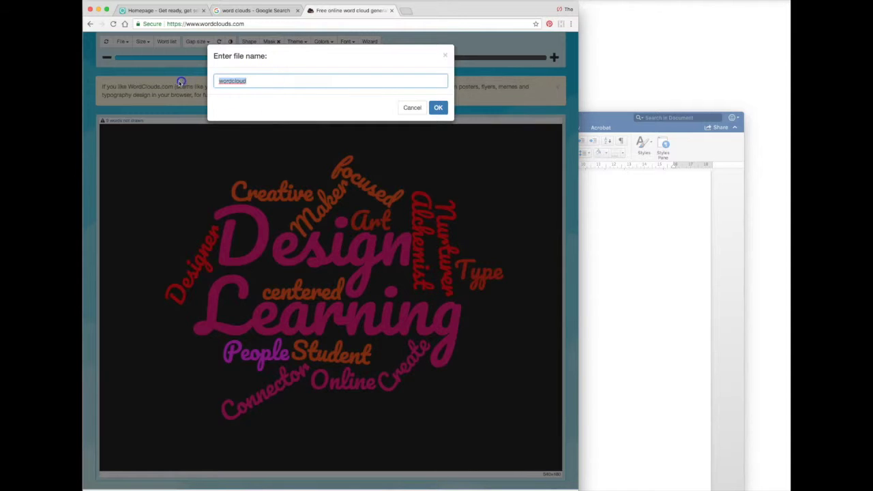
{"action": "type", "text": "Brandofmewordcloud"}
{"action": "left_click", "coordinate": [438, 107]}
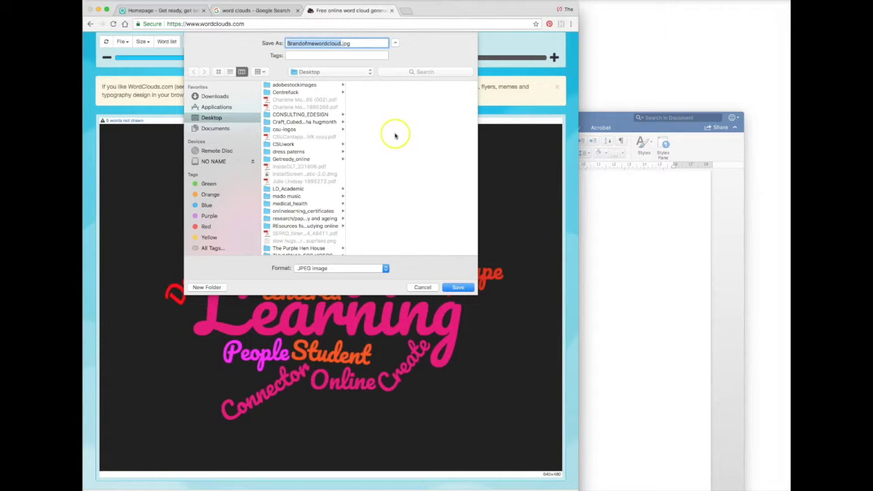
{"action": "left_click", "coordinate": [457, 289]}
- Switch to the WordPress post "Scrapbook Challenge #9:Brand of me", upload Brandofmewordcloud.jpg to its media library and insert it
{"action": "left_click", "coordinate": [696, 47]}
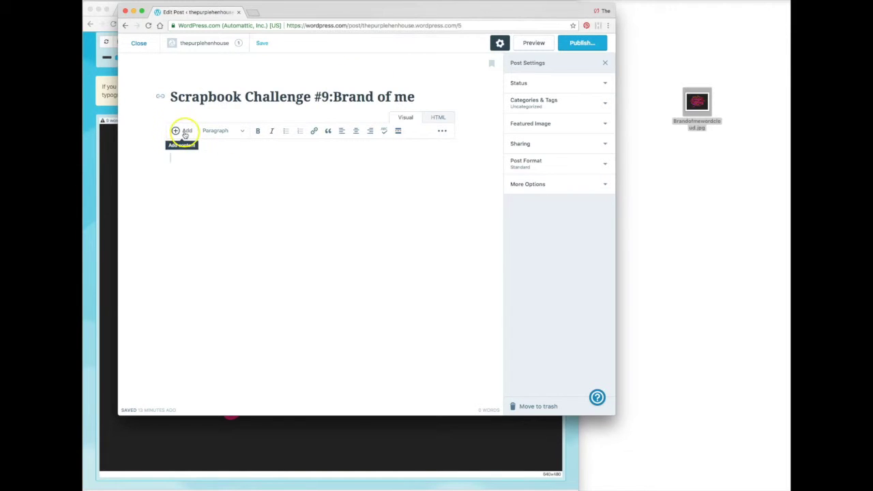
{"action": "left_click", "coordinate": [184, 132]}
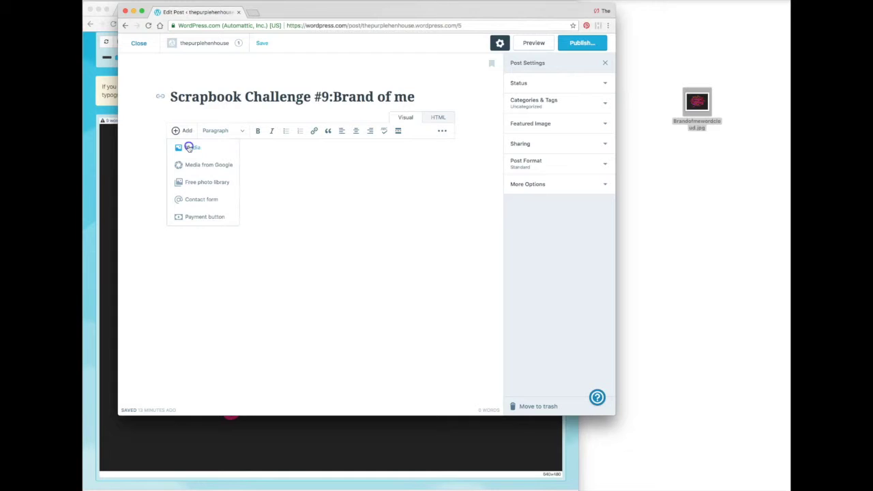
{"action": "left_click", "coordinate": [189, 147]}
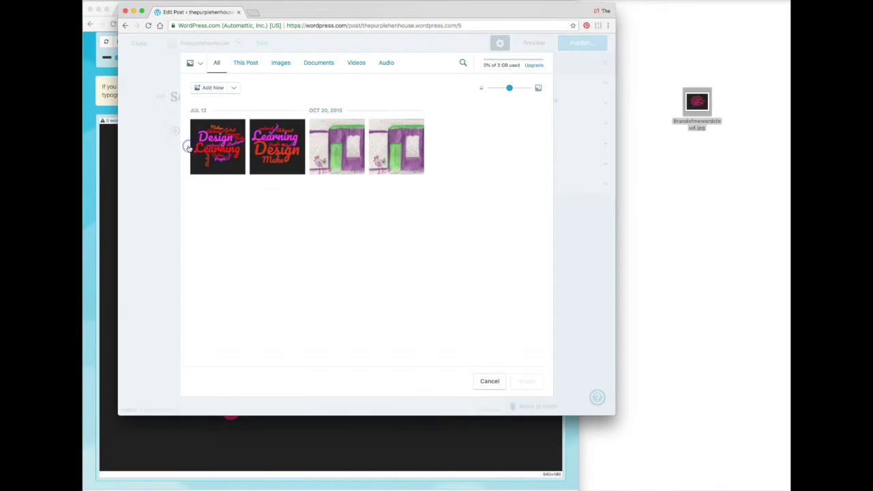
{"action": "left_click", "coordinate": [210, 90]}
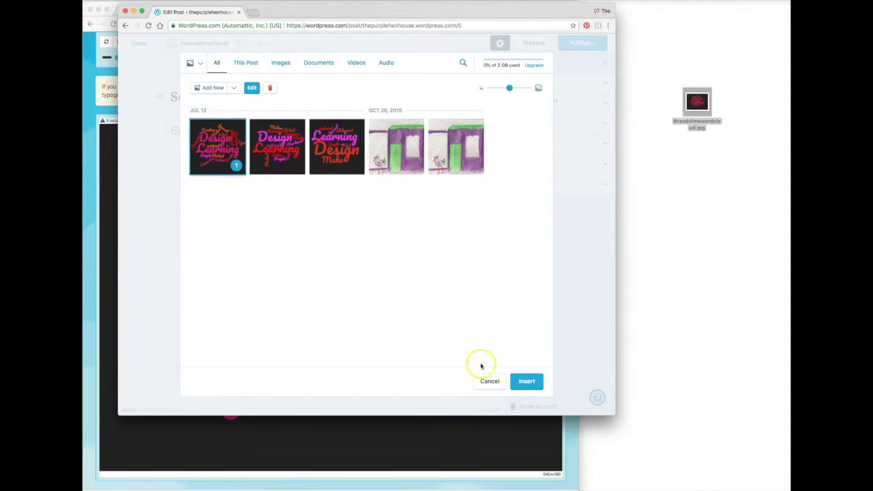
{"action": "left_click", "coordinate": [528, 381]}
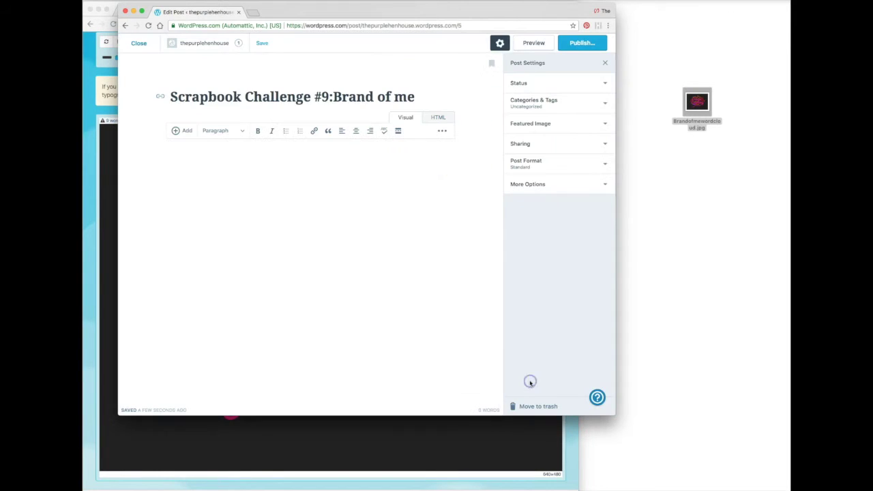